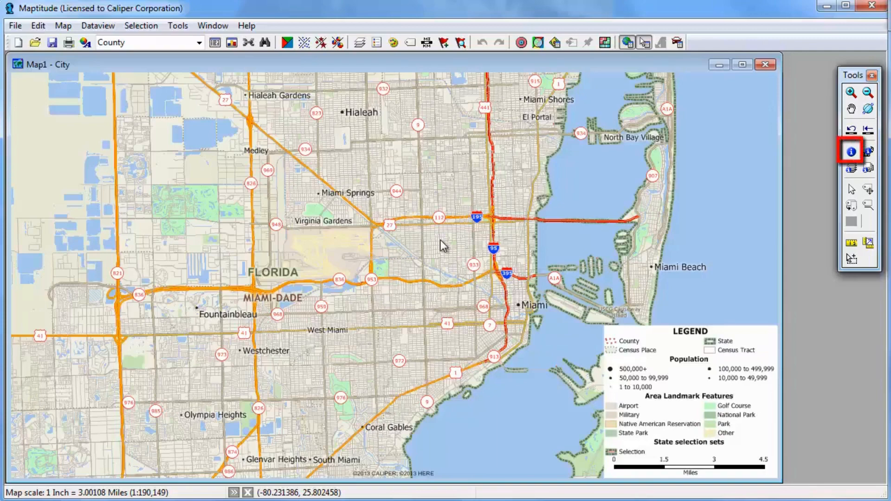
- Make Census Place the working layer, show the attribute info for Miami, and look through its population, age and race fields
click(852, 153)
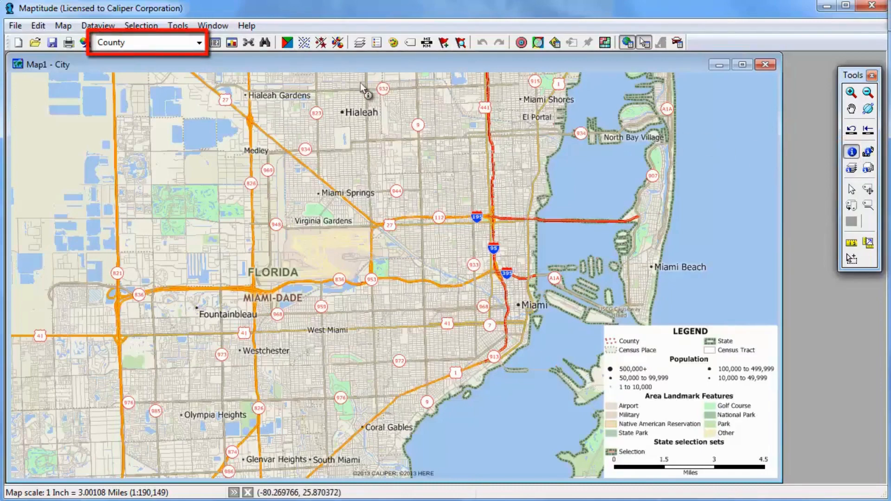
click(199, 43)
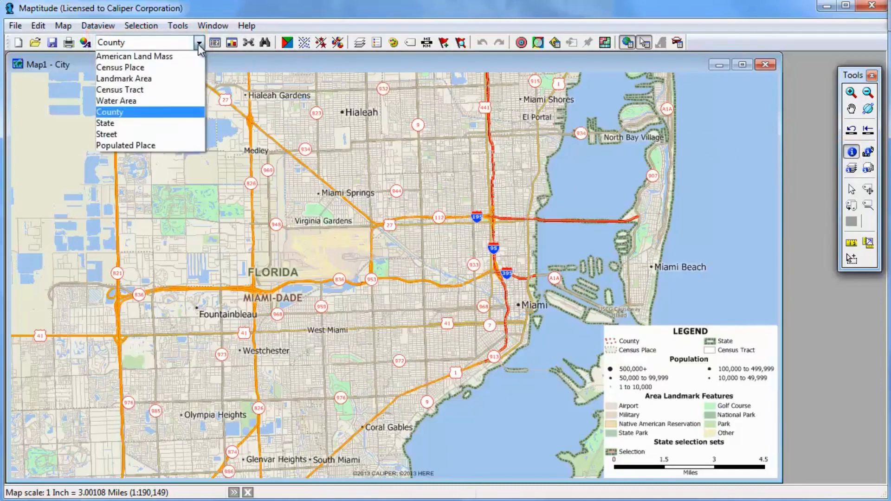
click(165, 70)
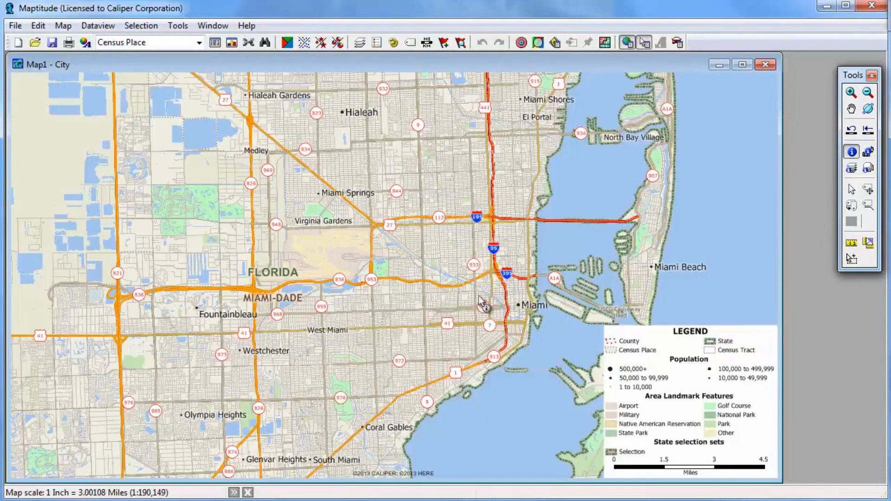
click(500, 306)
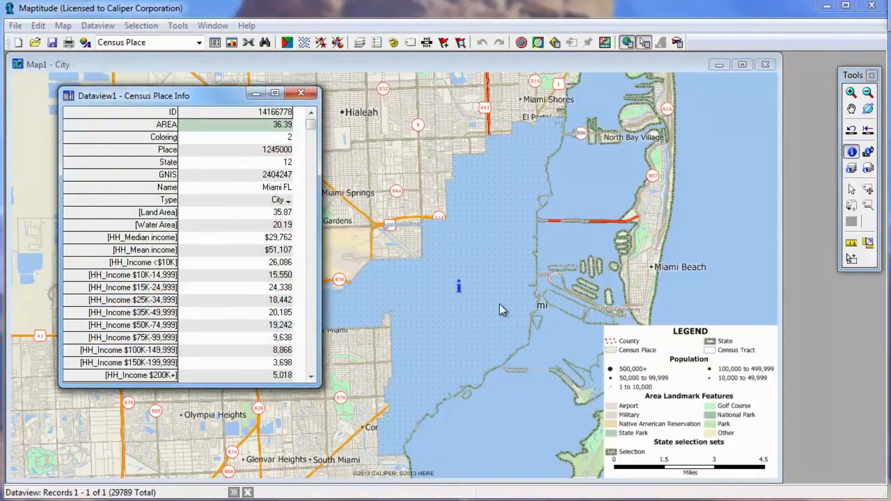
click(314, 356)
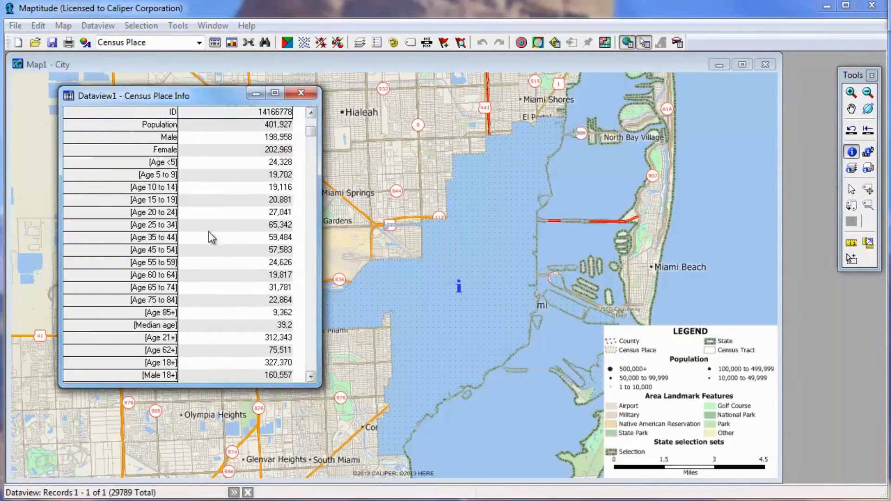
click(310, 363)
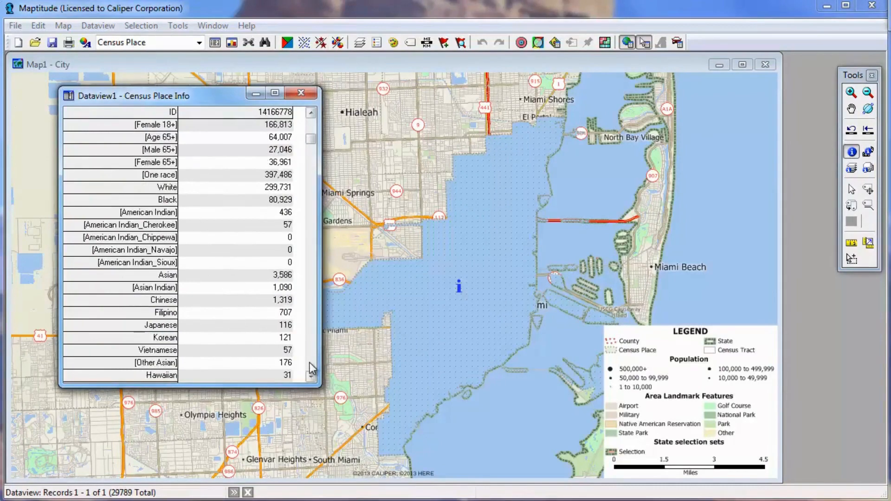
click(310, 363)
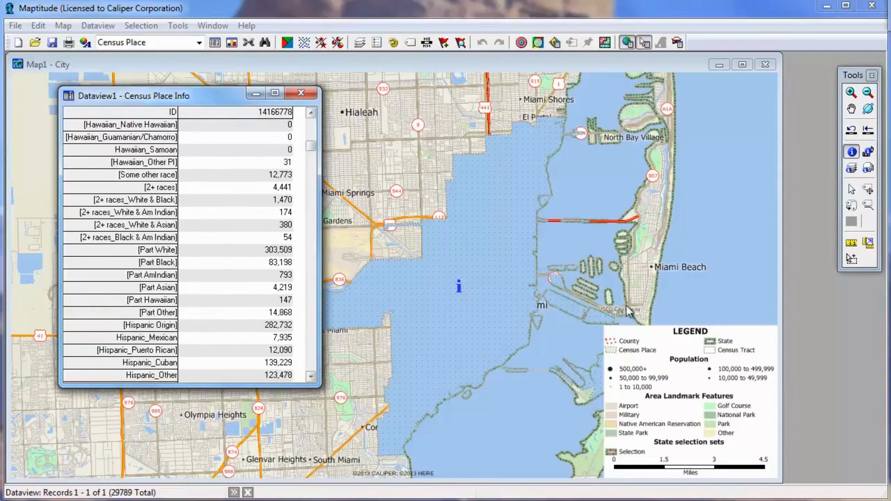
- Add Miami Beach to the Census Place info, widen the info window to compare both cities, and close it
click(639, 258)
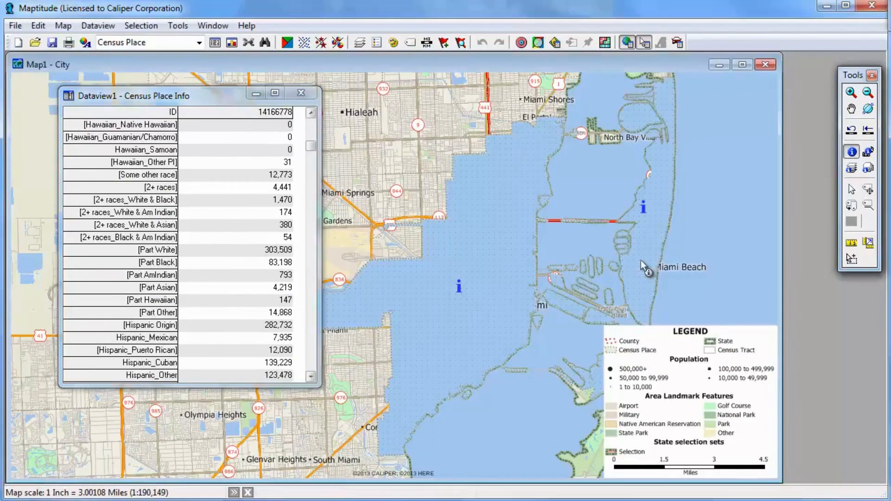
click(317, 190)
drag(341, 187, 471, 187)
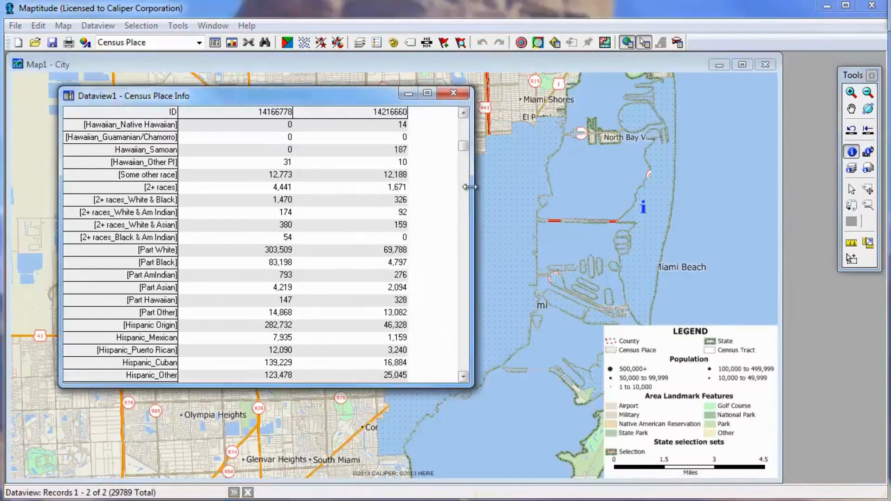
click(463, 128)
click(462, 126)
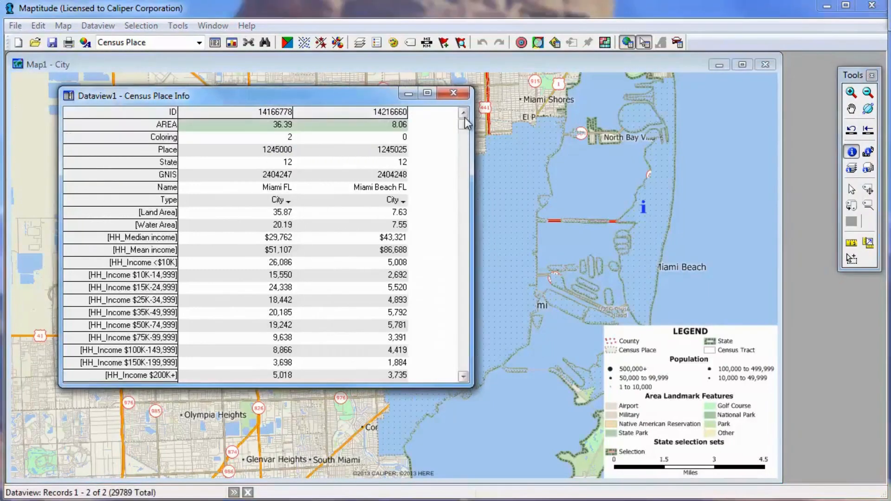
click(461, 92)
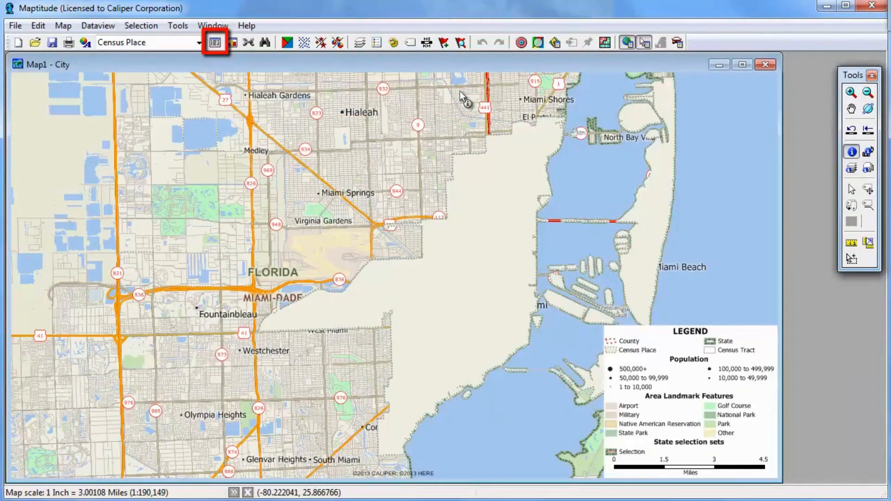
- Open the Census Place layer's dataview, enlarge its window, and narrow the Type column
click(215, 43)
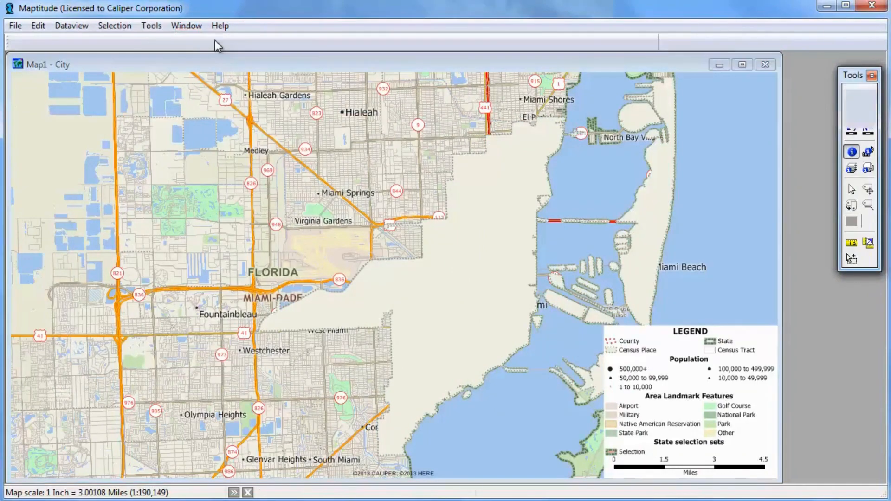
drag(725, 345, 848, 469)
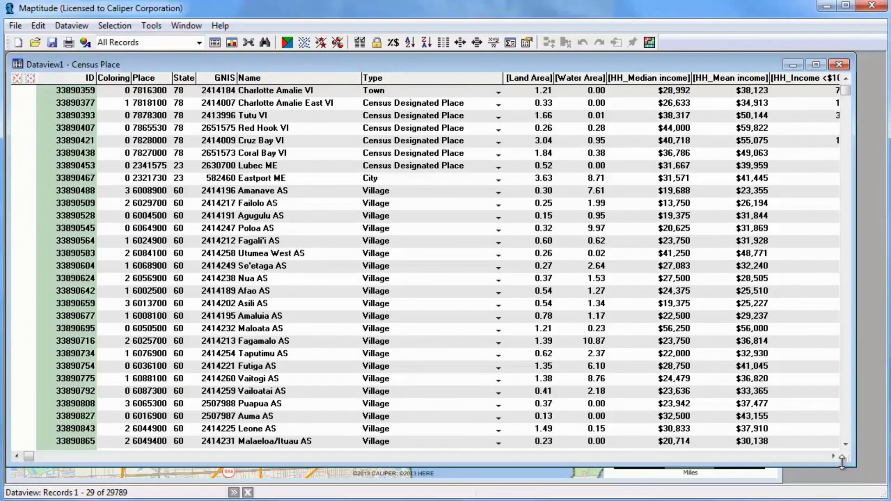
drag(503, 80, 448, 80)
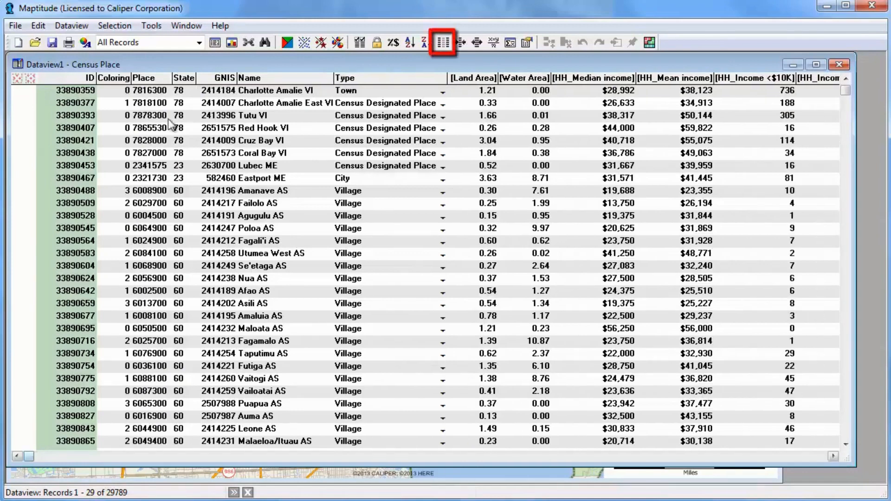
- Hide the ID through GNIS columns in the Census Place dataview and lock the Name column
drag(79, 138, 200, 132)
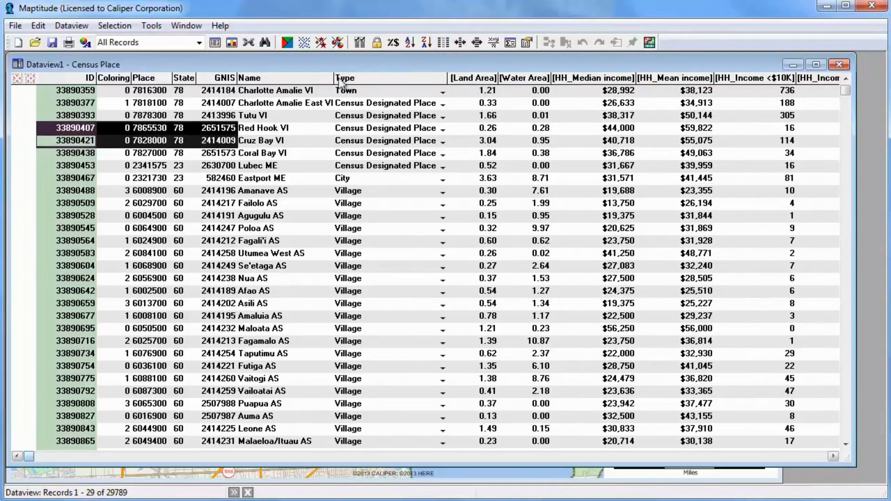
click(446, 43)
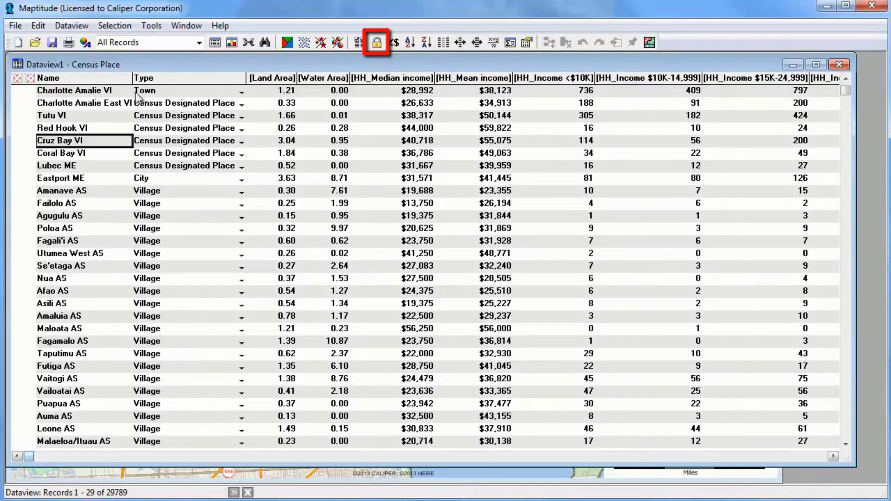
click(110, 82)
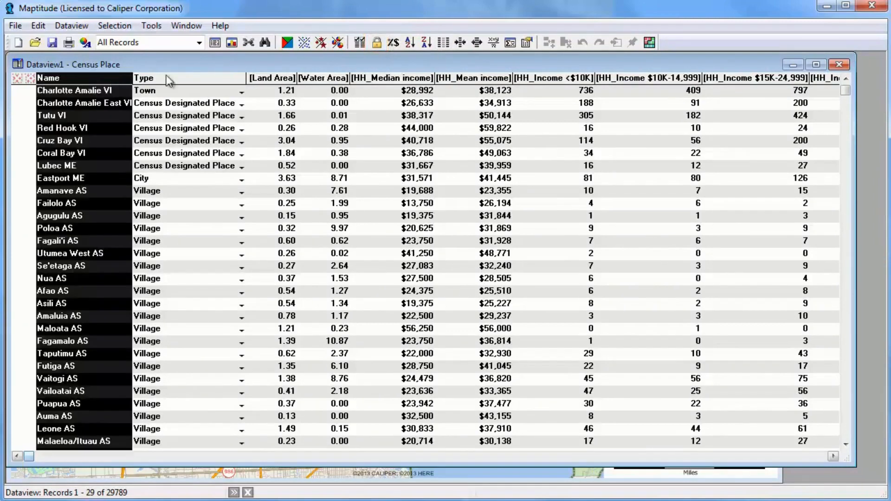
click(377, 43)
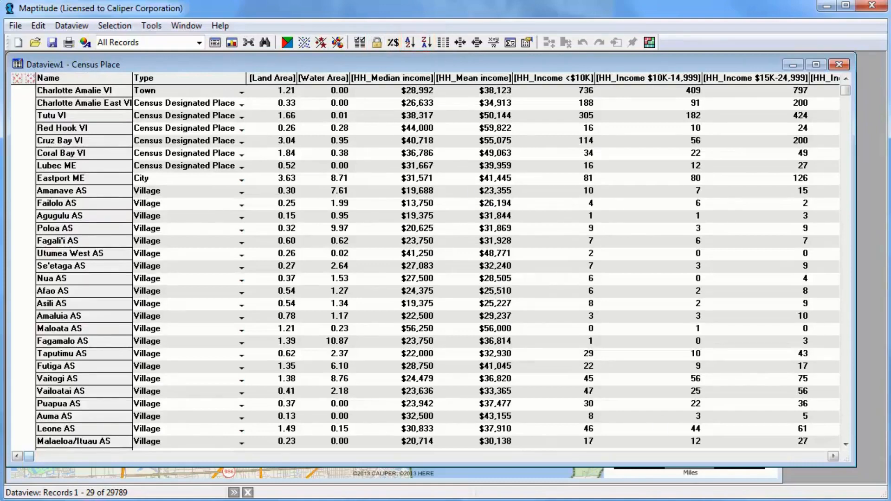
- Sort the Census Place records by Population in descending order and highlight the Population column
click(770, 456)
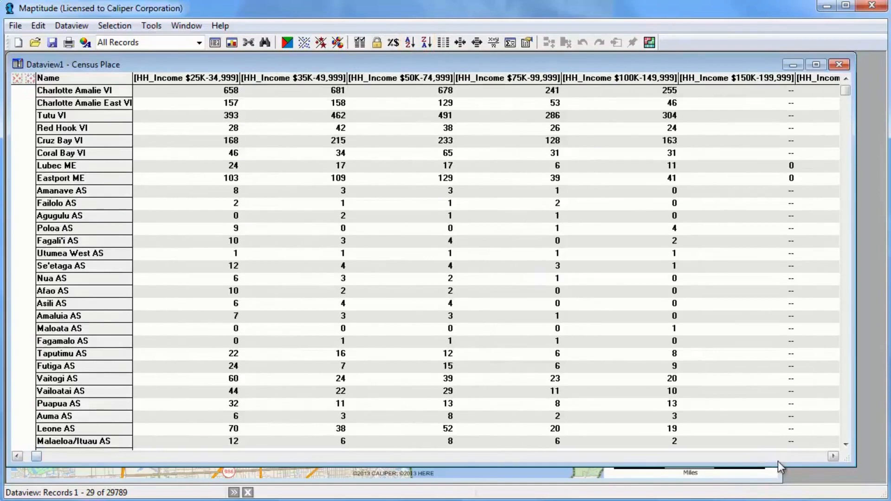
click(796, 457)
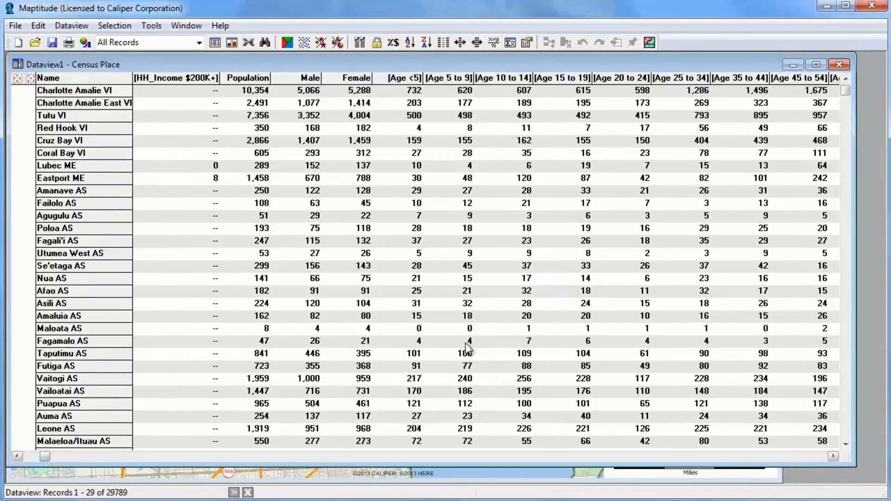
click(255, 103)
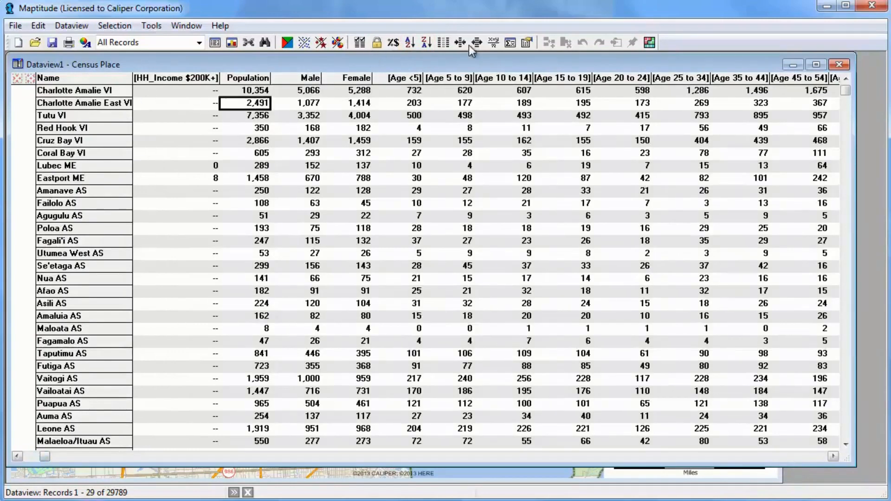
click(425, 43)
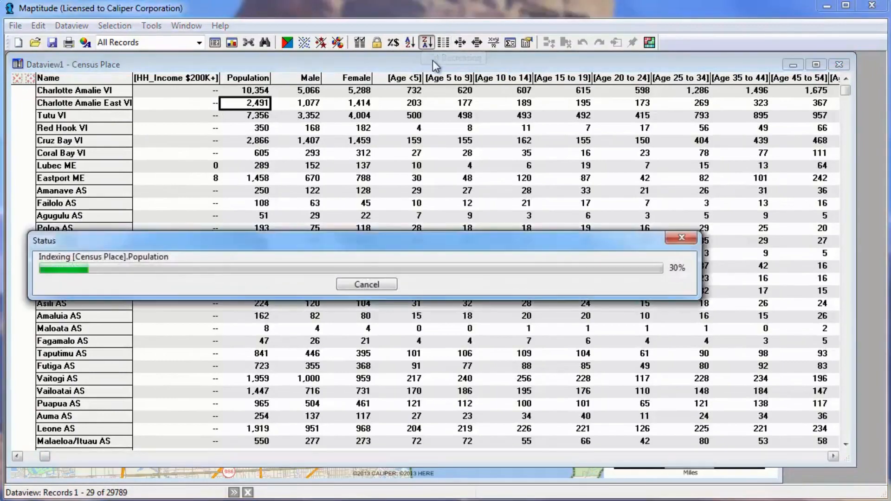
click(245, 80)
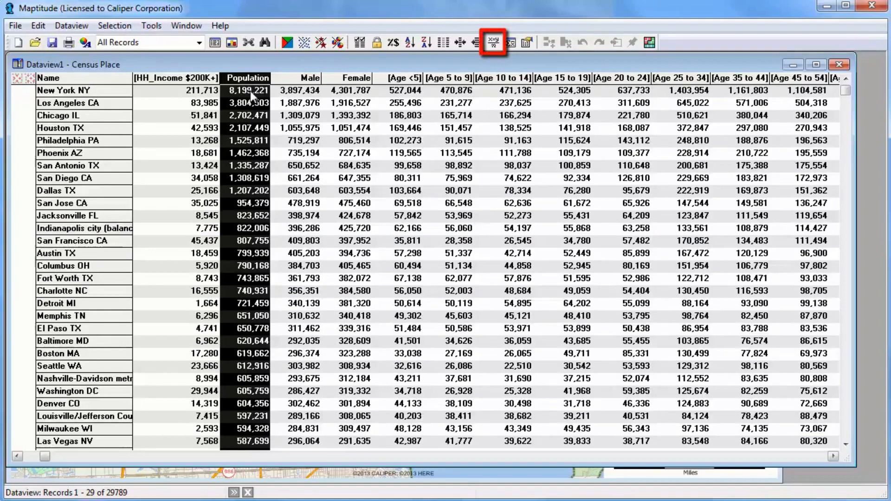
- Create a formula field named Density that divides Population by AREA
click(494, 43)
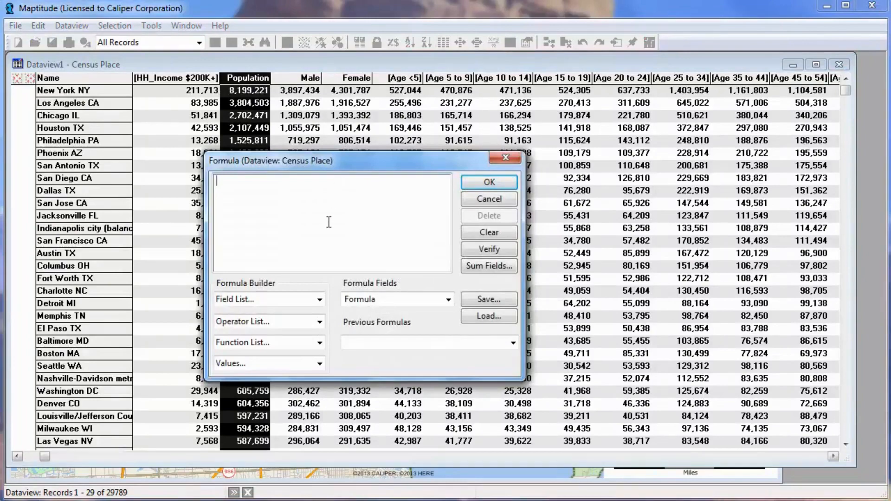
click(320, 301)
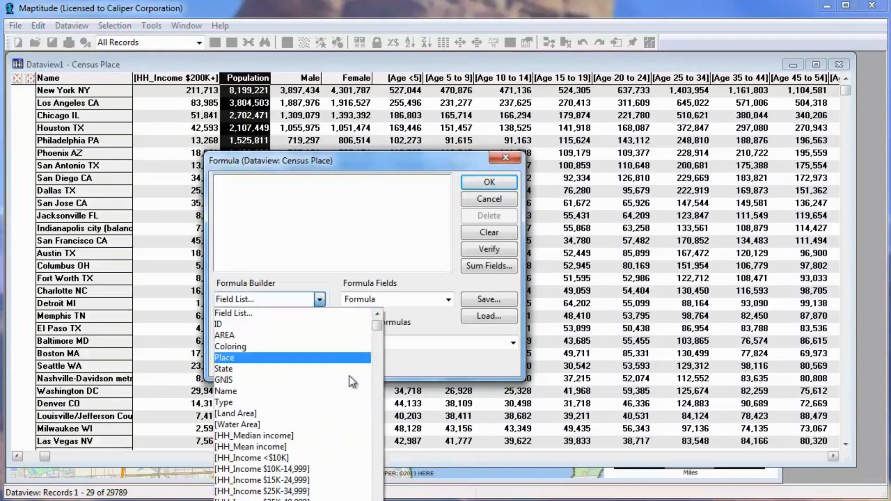
click(377, 439)
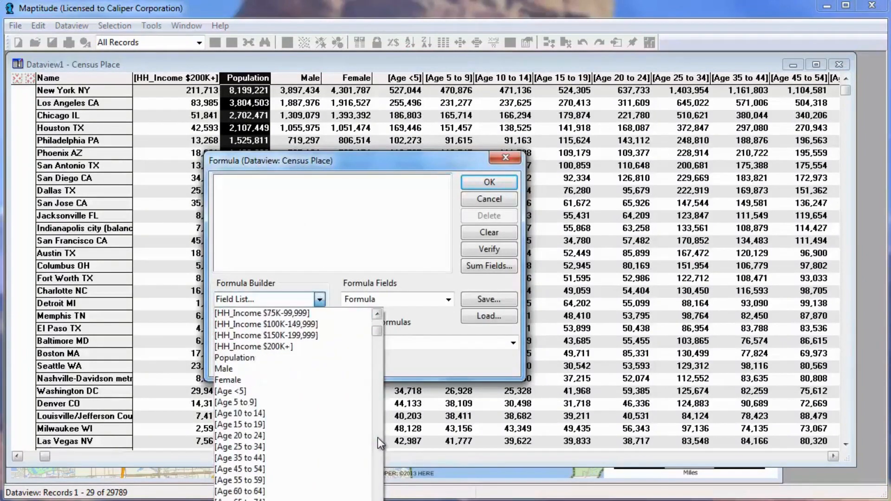
click(285, 360)
click(269, 323)
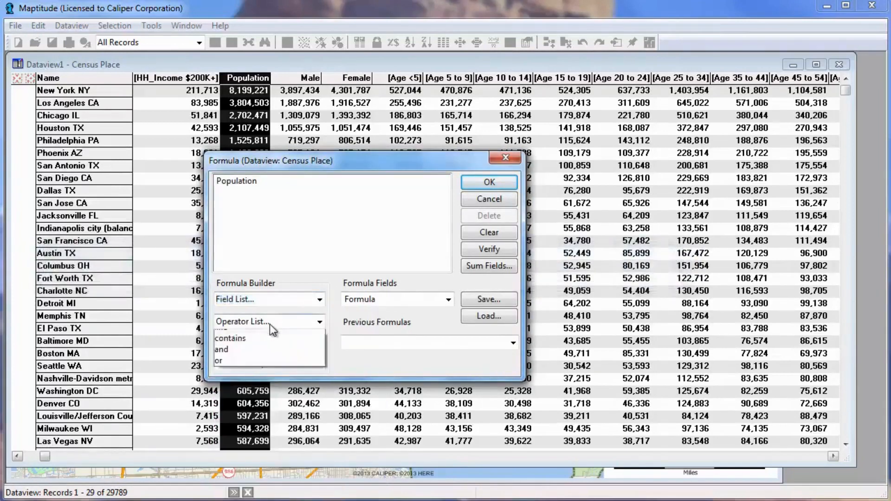
click(267, 377)
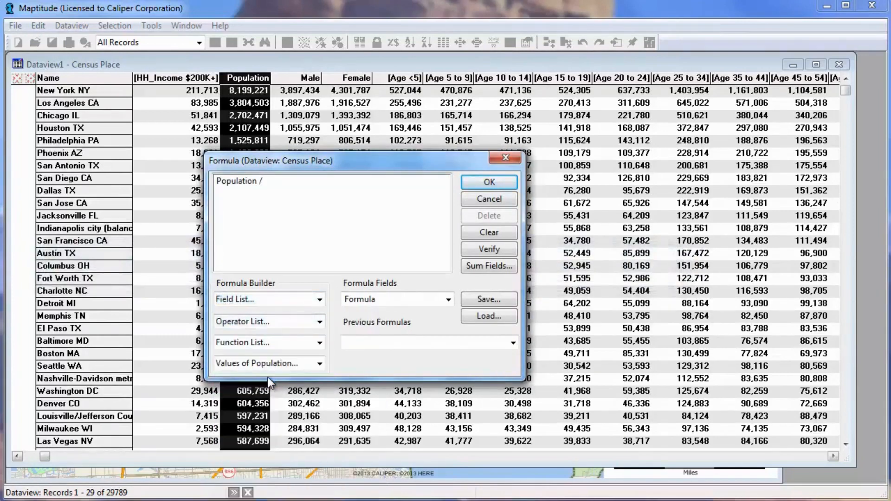
click(268, 299)
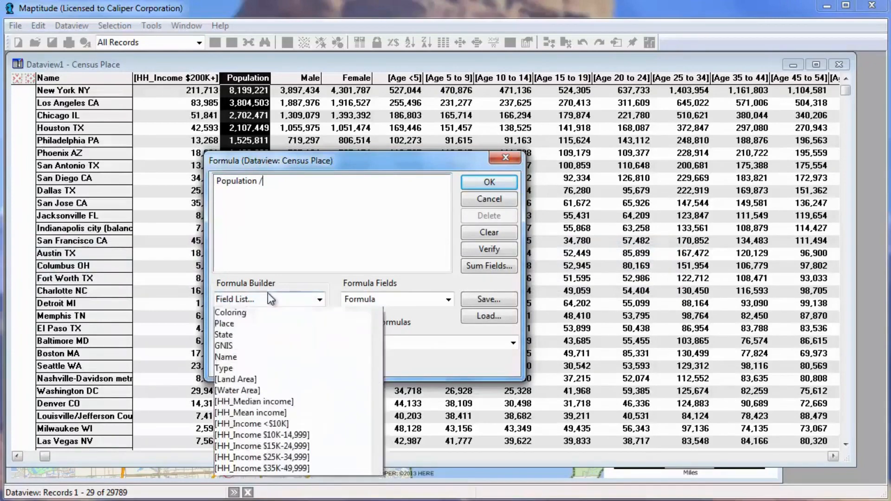
click(269, 335)
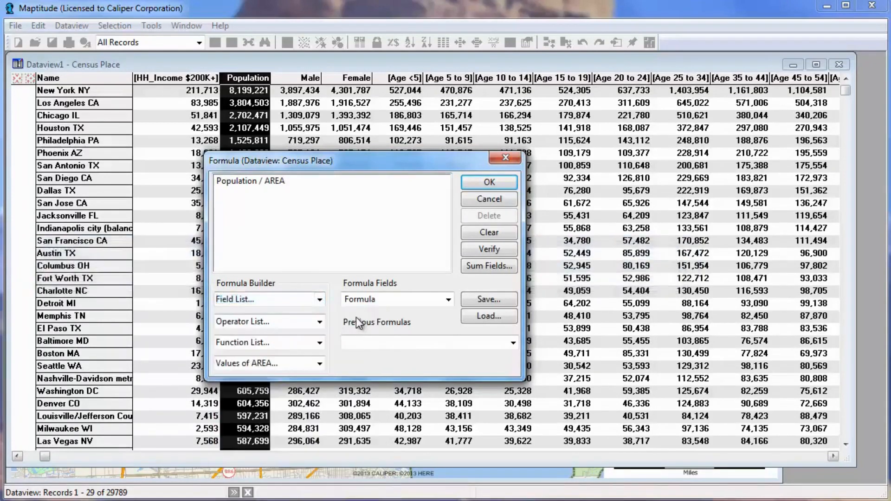
click(359, 299)
text(Density)
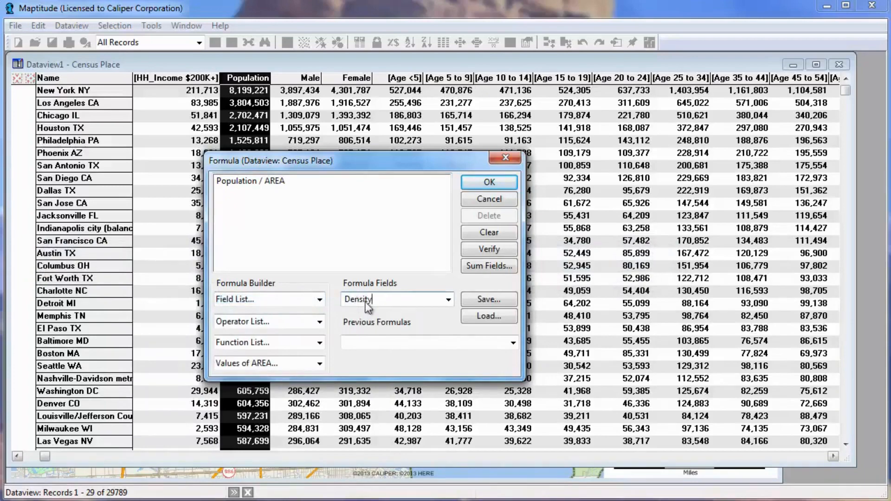
click(489, 182)
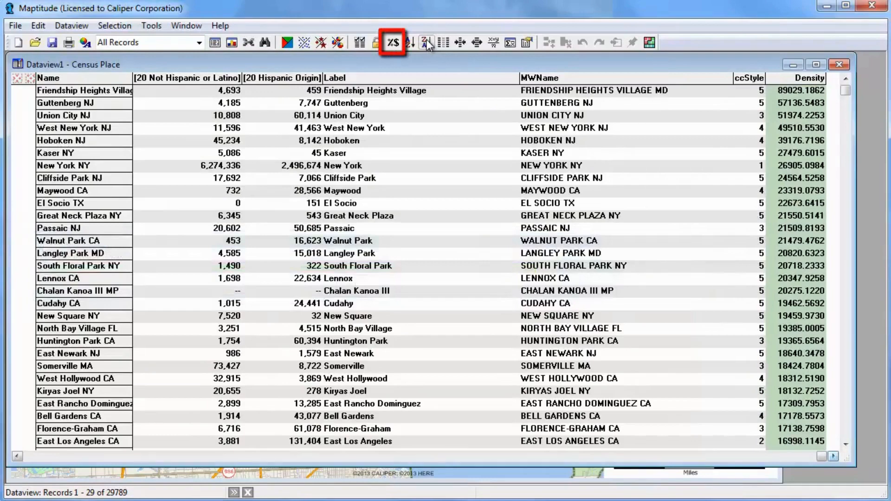
- Set the display format of the Density column to 12,345.1 in the column settings and apply it
click(393, 43)
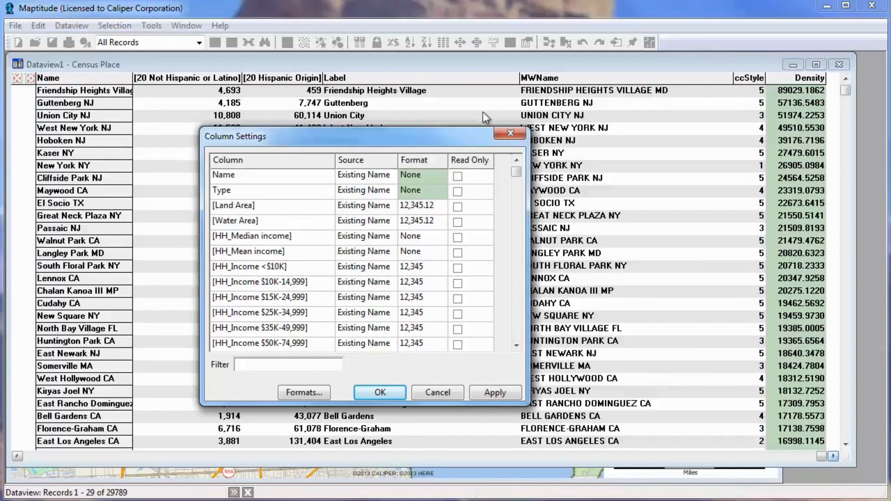
drag(518, 174, 530, 352)
click(425, 330)
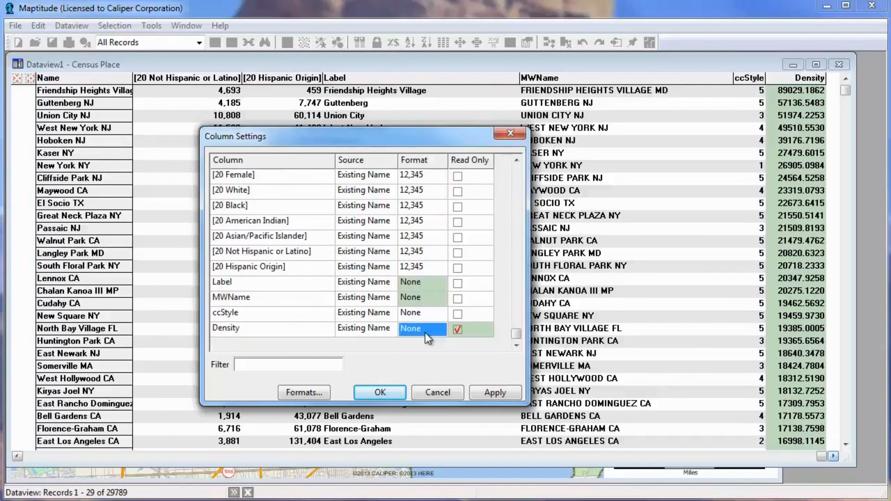
click(442, 328)
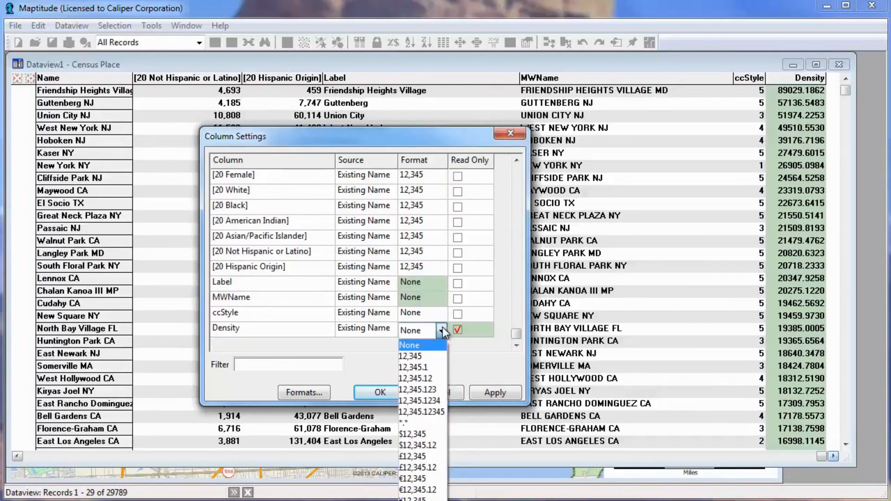
click(431, 367)
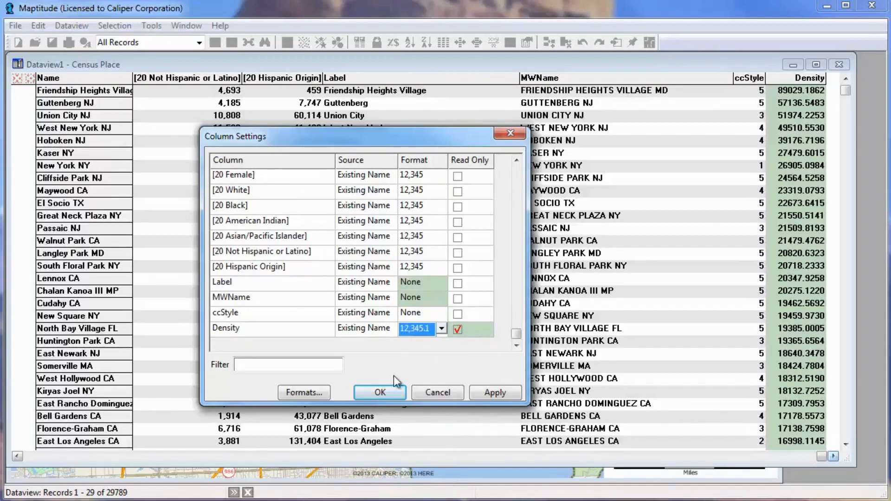
click(384, 394)
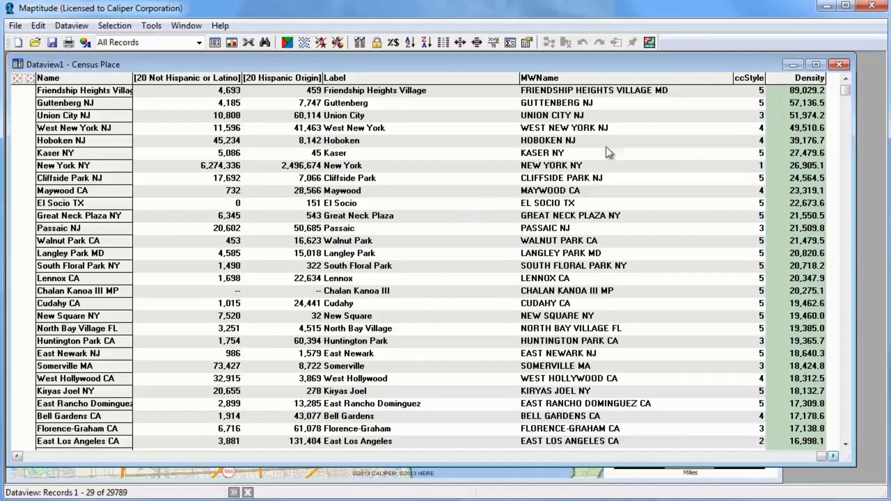
- Reposition the Density column so it sits between the MWName and ccStyle columns
click(804, 77)
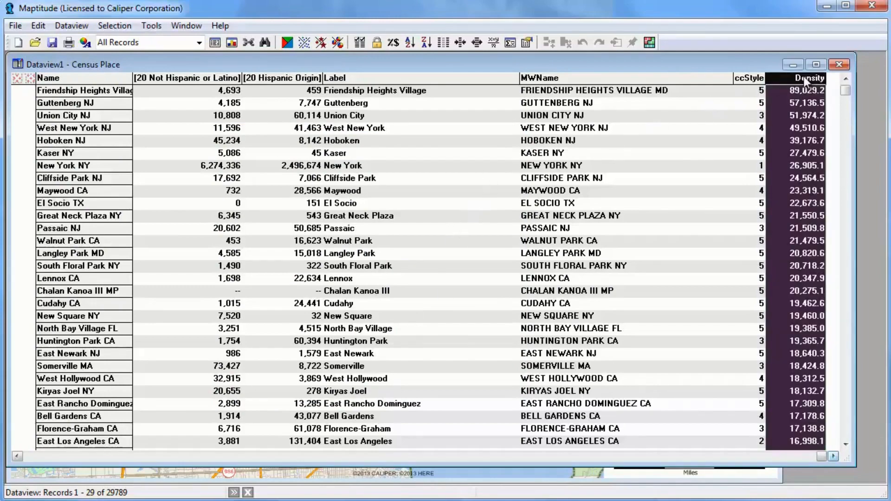
key(ctrl+Left)
key(ctrl+Left)
key(ctrl+Left)
key(ctrl+Right)
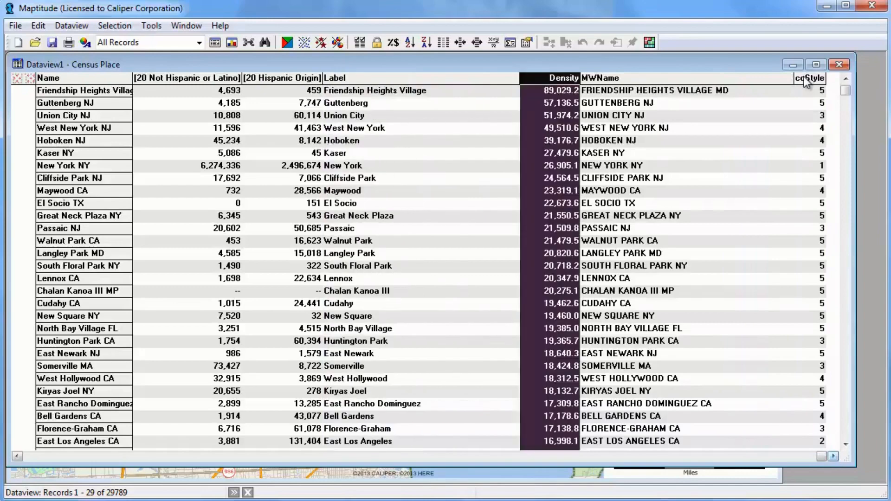
key(ctrl+Right)
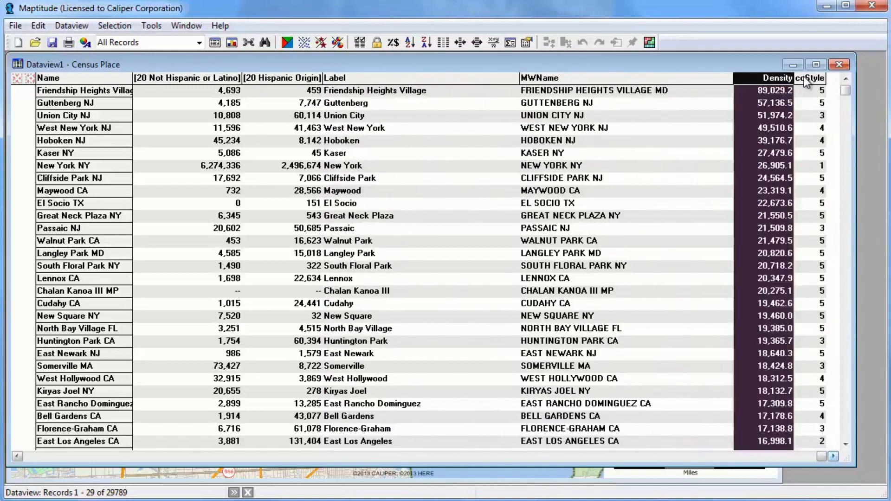
- Replace the dataview's selected fields with only Name, HH_Median income and HH_Mean income
click(359, 42)
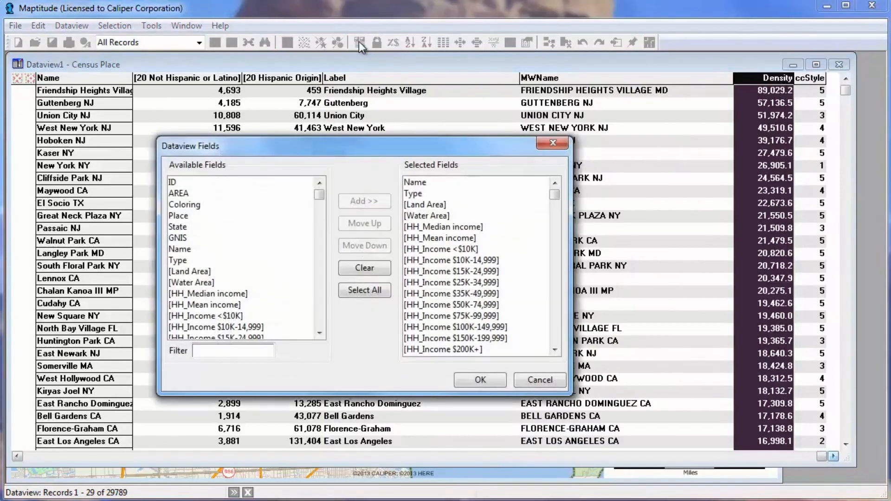
click(372, 267)
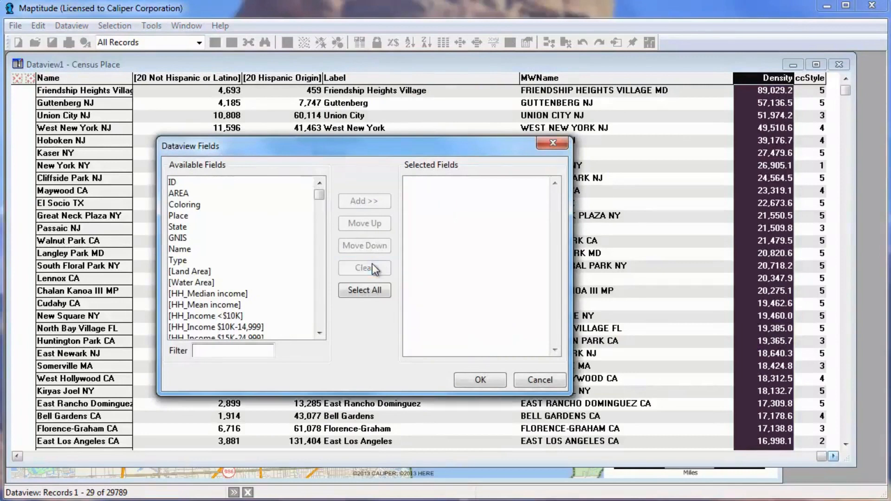
click(197, 250)
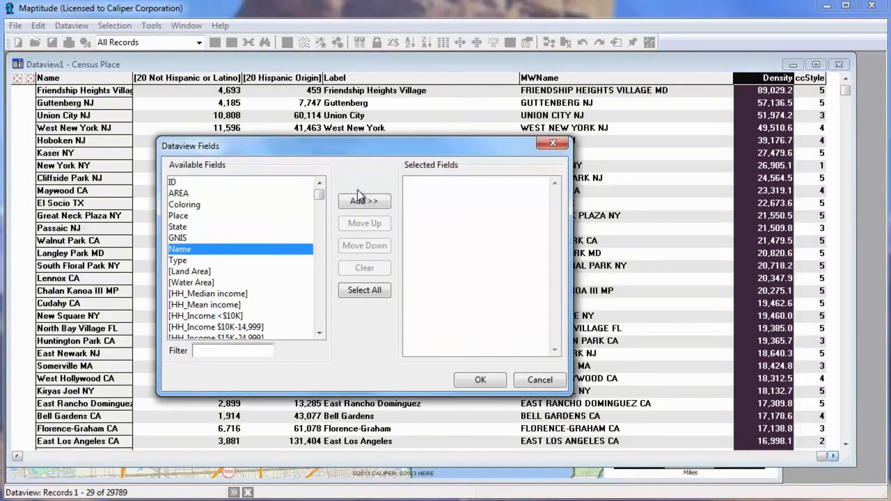
click(361, 201)
drag(273, 293, 274, 308)
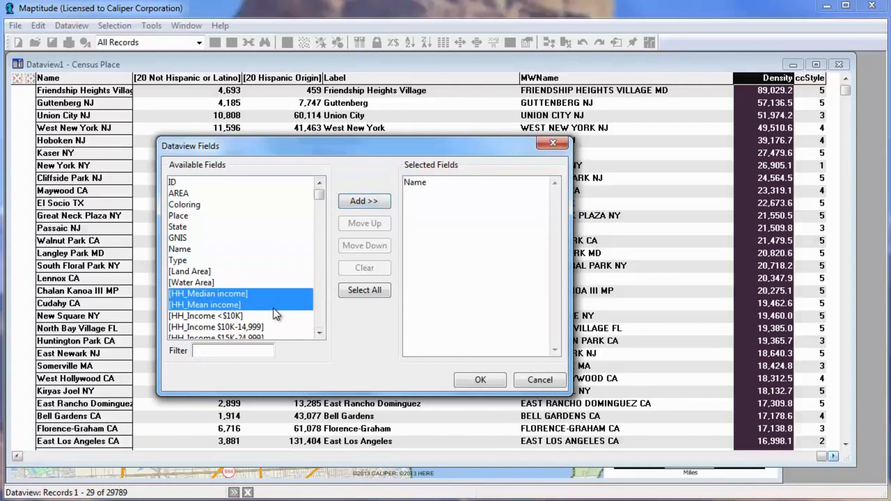
click(363, 203)
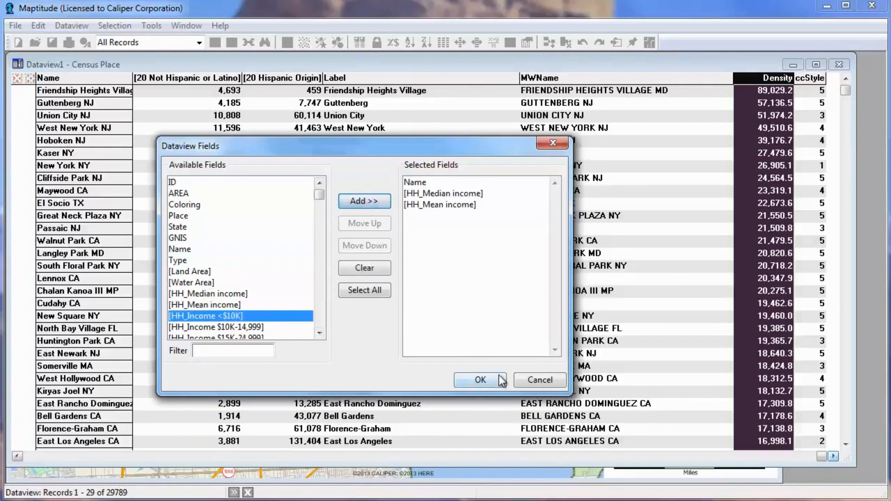
click(501, 379)
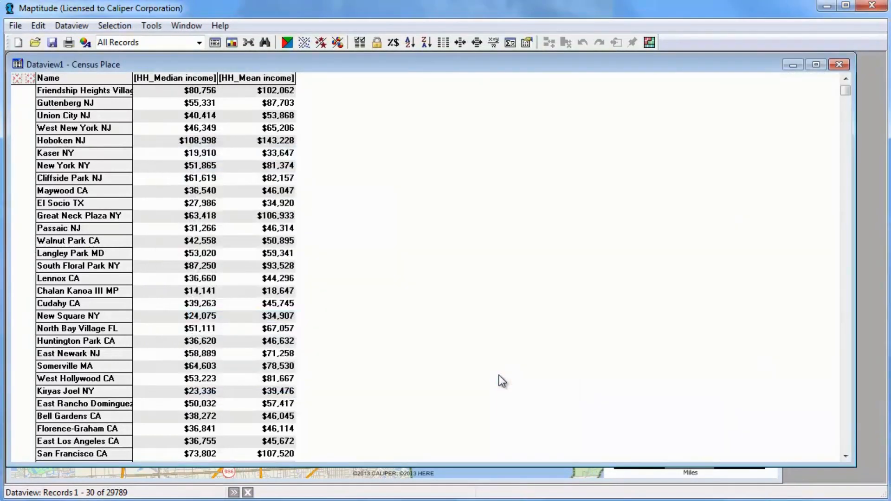